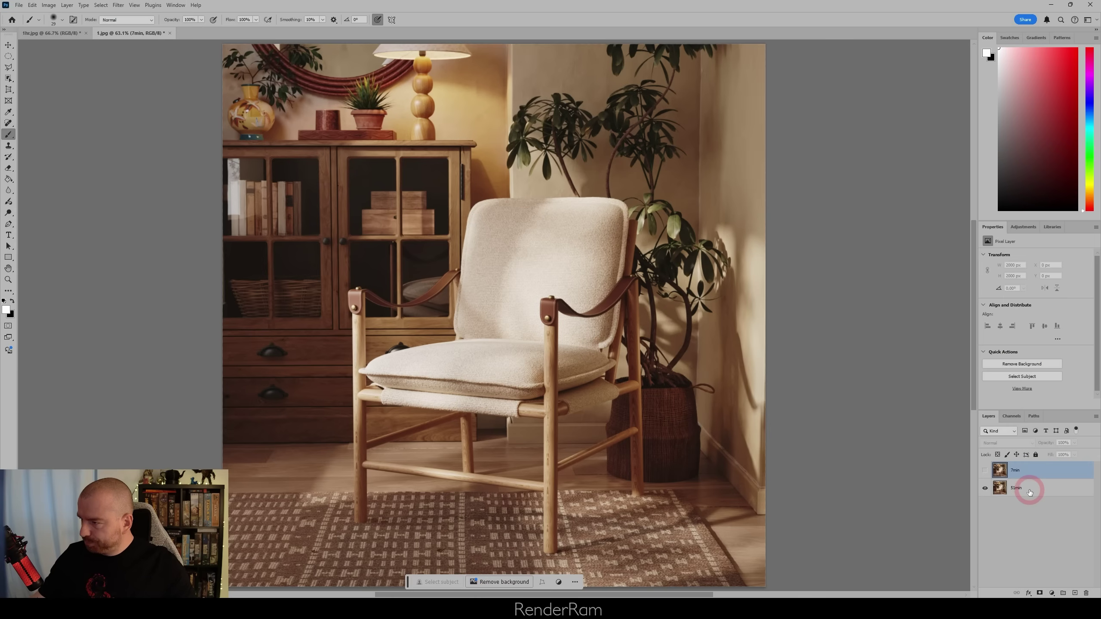
Select the 51min and 7min render layers in the Layers panel.
click(1030, 491)
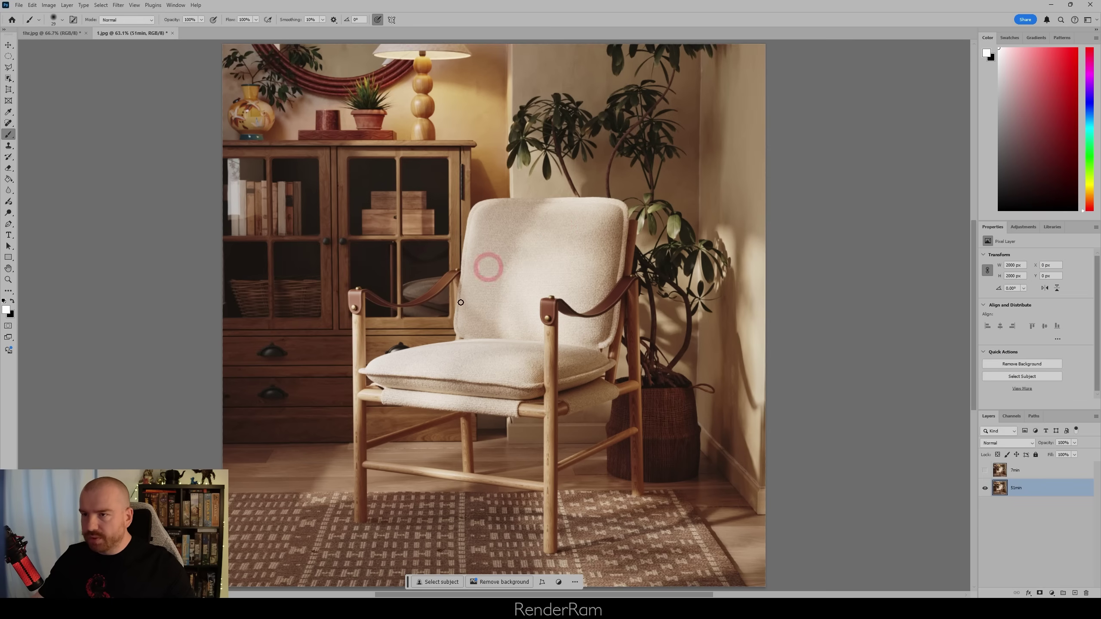
click(525, 285)
click(1017, 503)
click(1021, 489)
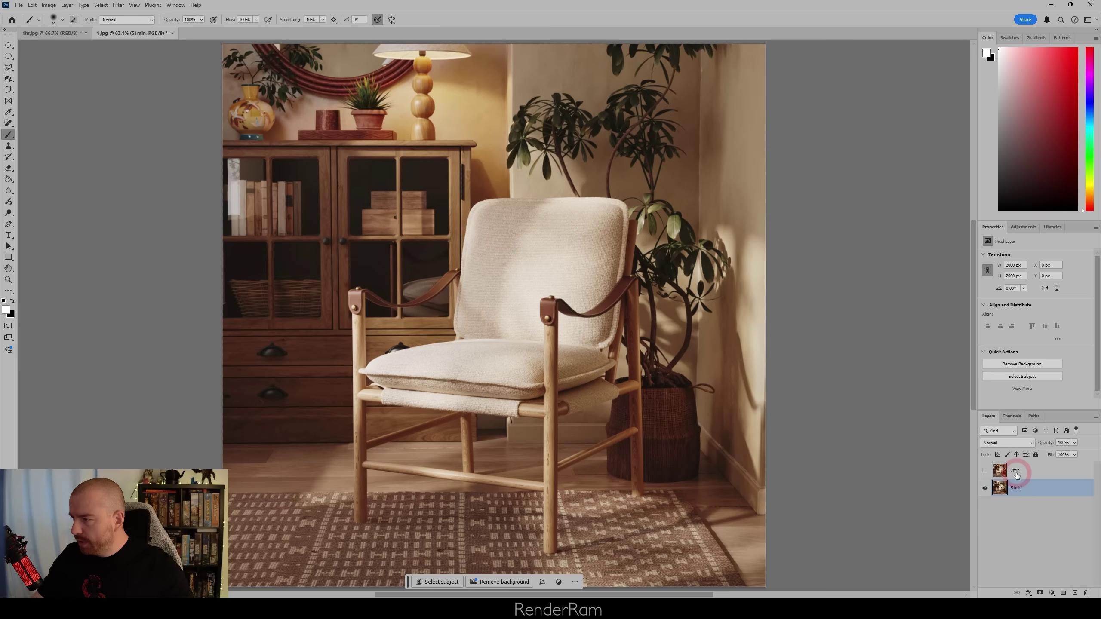
click(1016, 473)
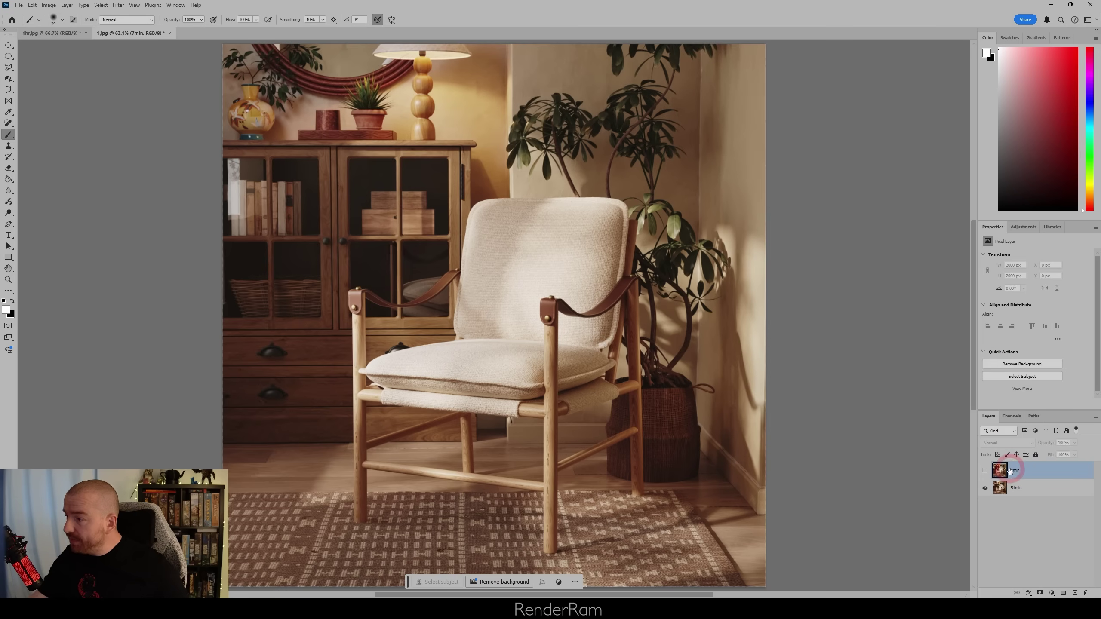
Toggle the 7min layer's visibility to compare against the 51min render, leaving it hidden.
click(985, 472)
click(985, 472)
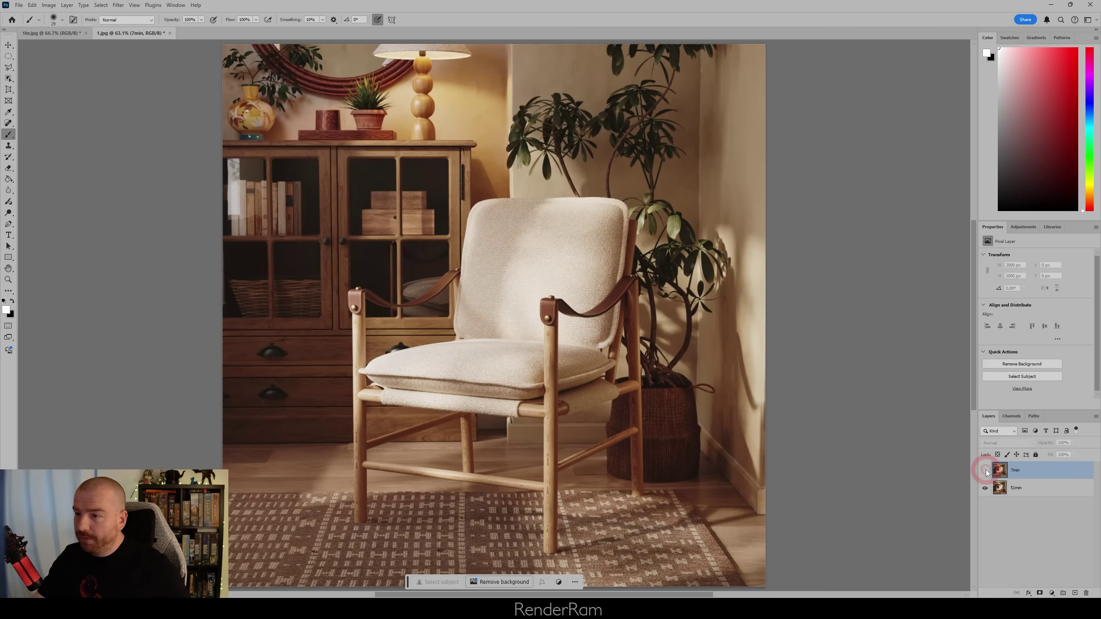
click(985, 471)
click(986, 471)
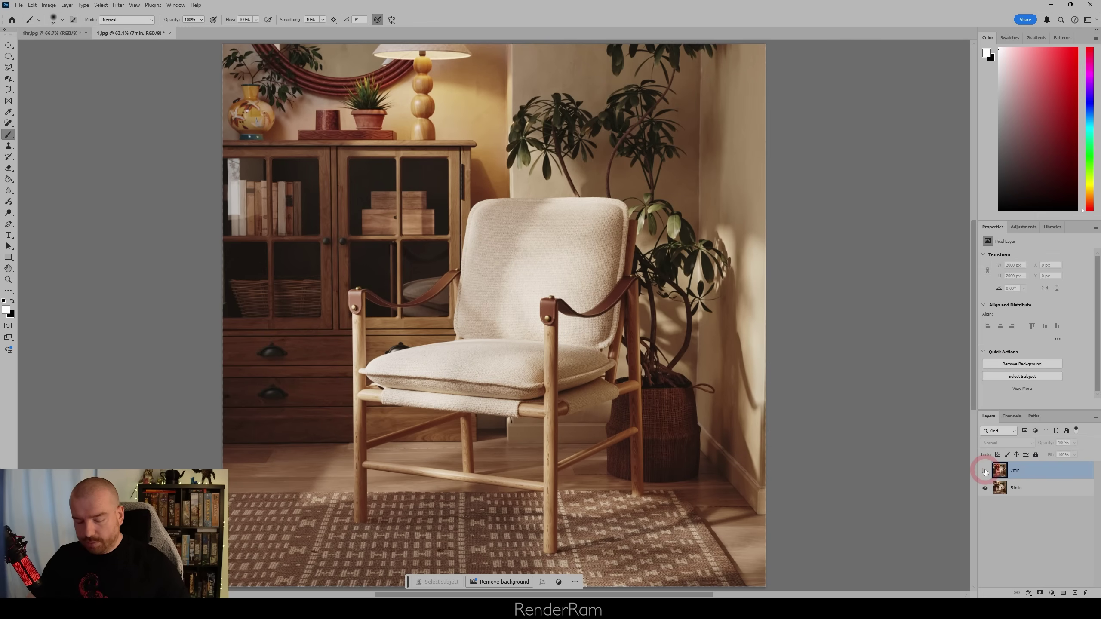
alt+scroll(494, 316, up, 5)
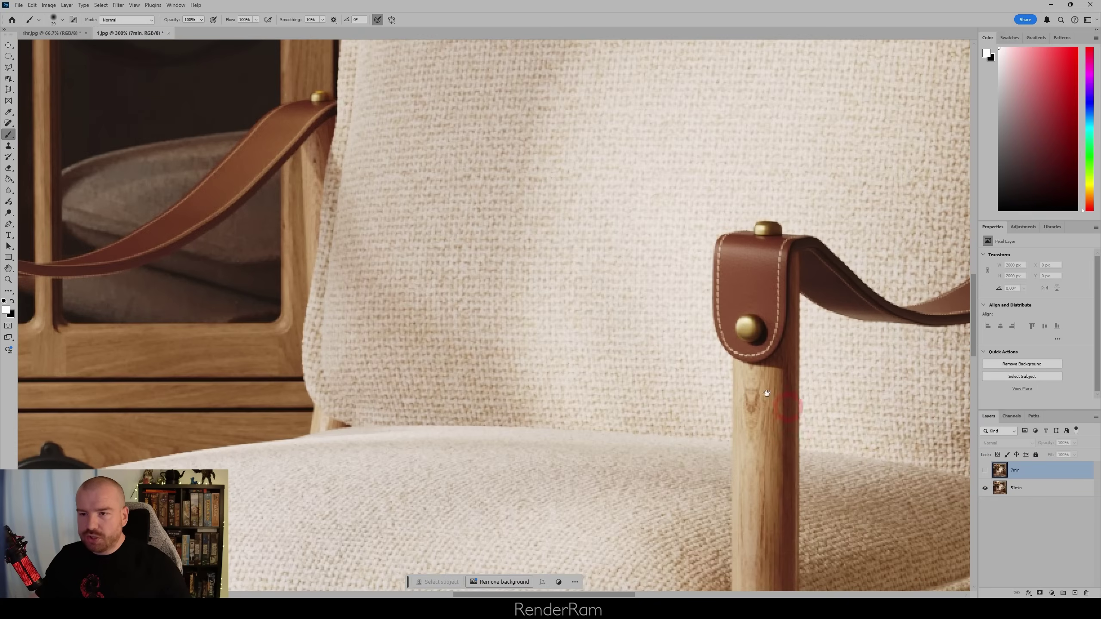
drag(446, 367, 469, 363)
ctrl+scroll(469, 363, left, 10)
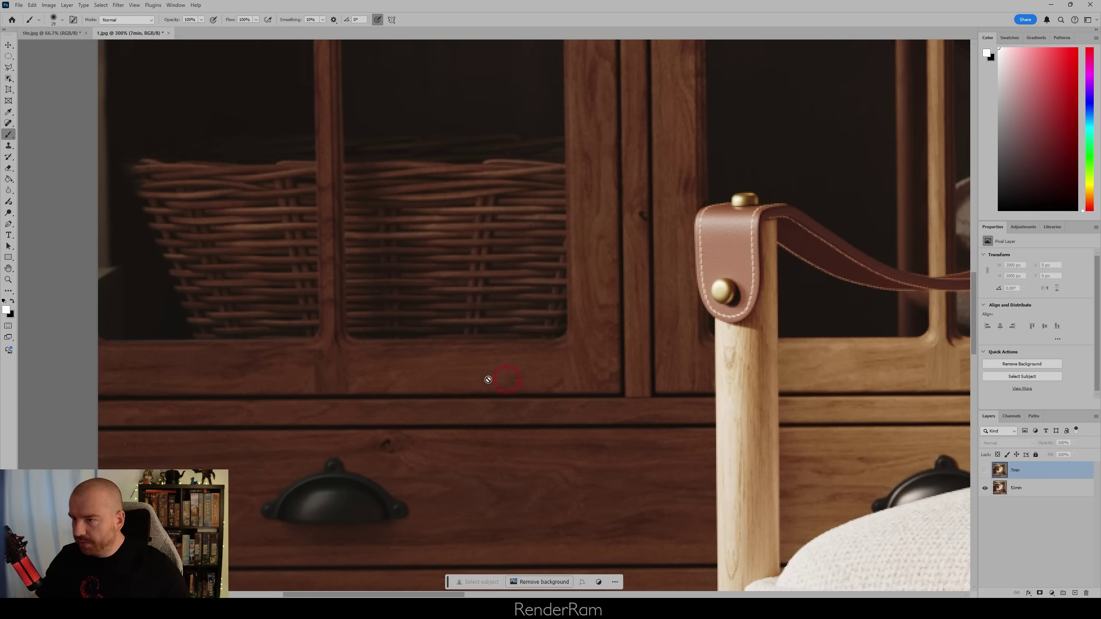
Compare the 7min and 51min renders on the cabinet and chair arm strap.
click(985, 471)
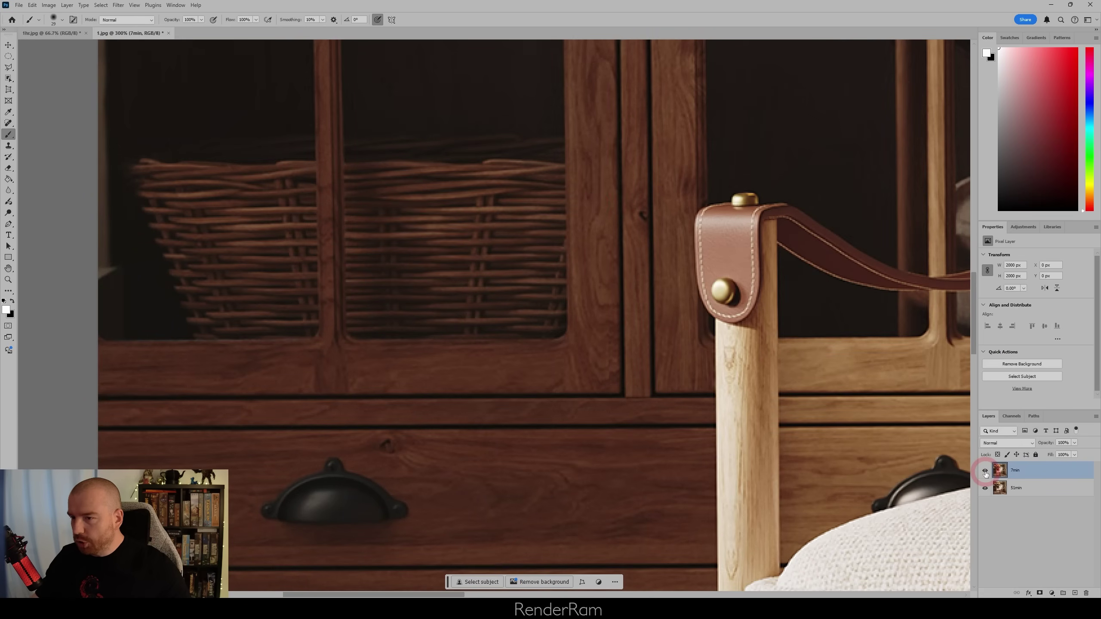
click(985, 471)
click(985, 471)
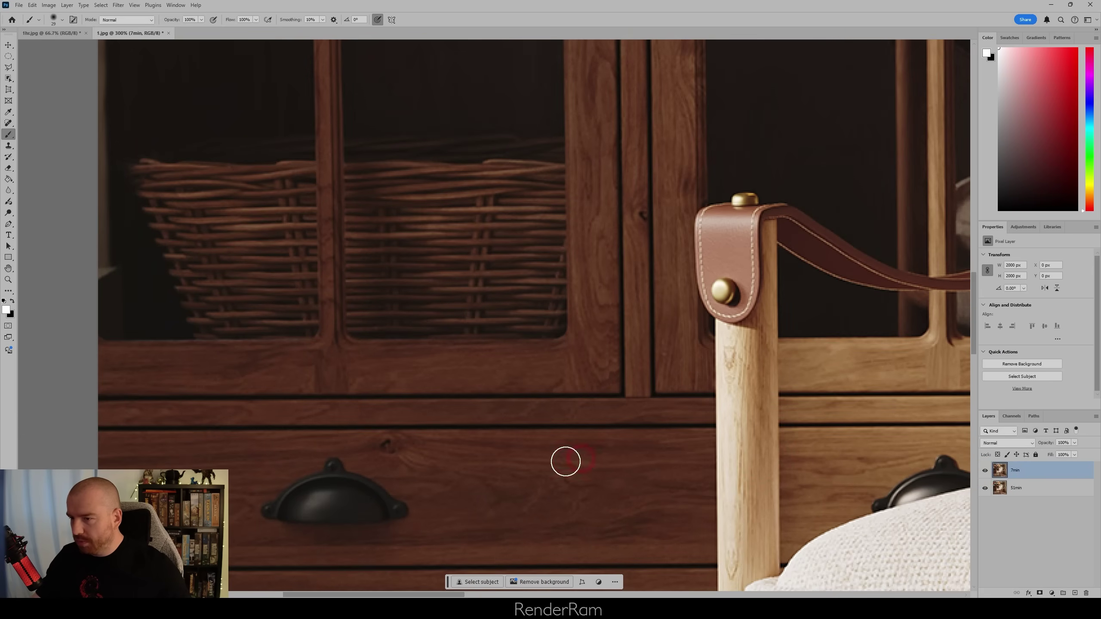
drag(958, 299, 557, 269)
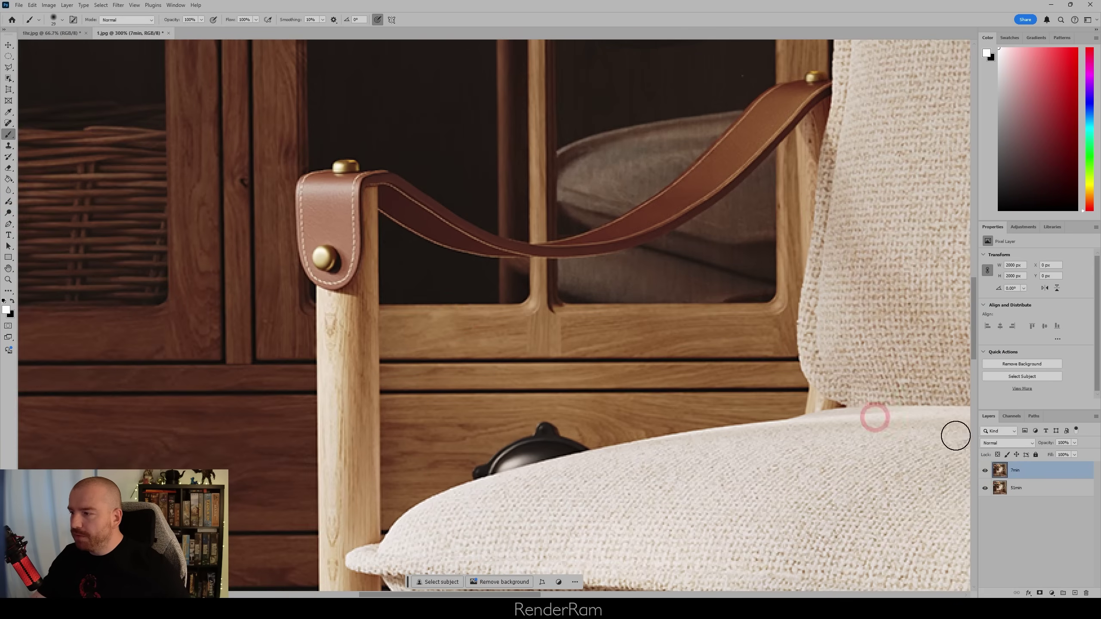
click(986, 471)
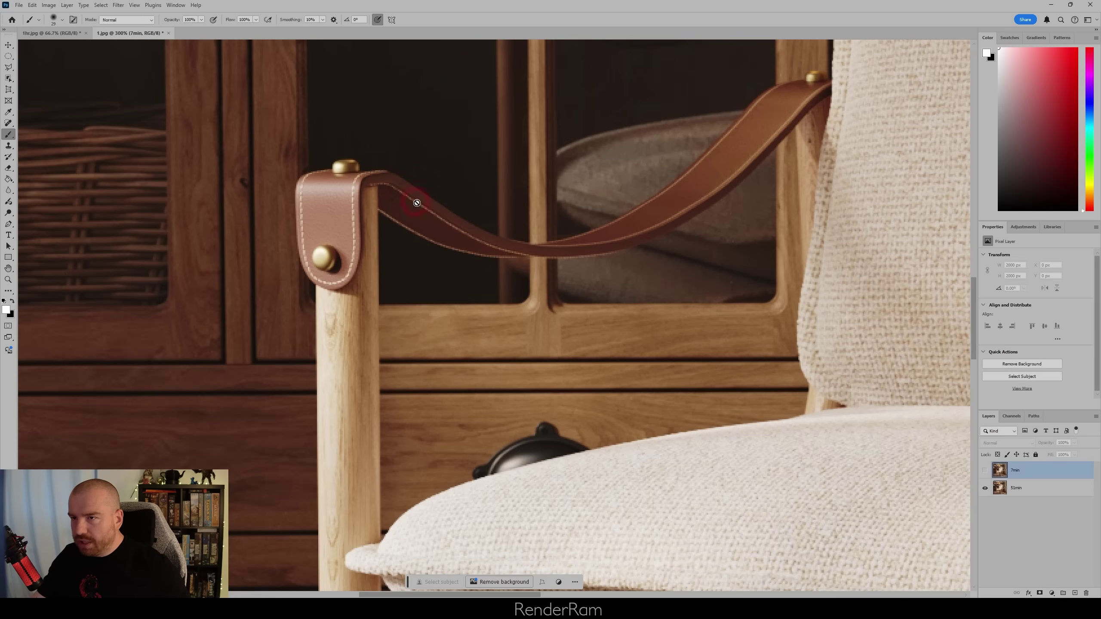
click(985, 470)
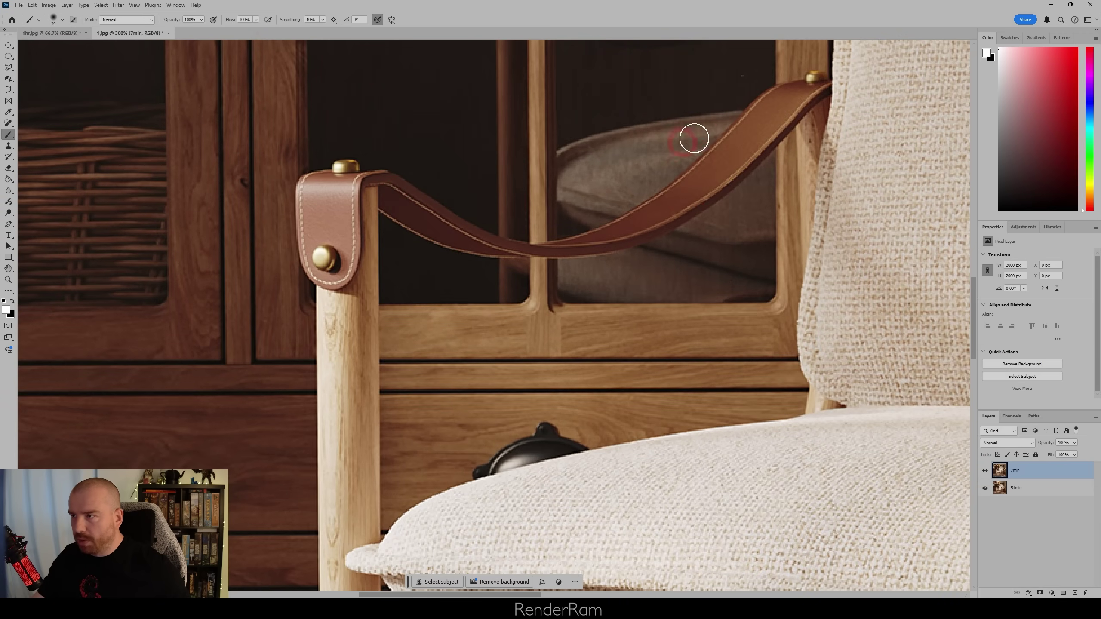
Compare the two renders across the whole seat cushion, ending with the 7min layer shown.
drag(848, 444, 320, 358)
alt+scroll(484, 263, down, 3)
drag(484, 263, 450, 263)
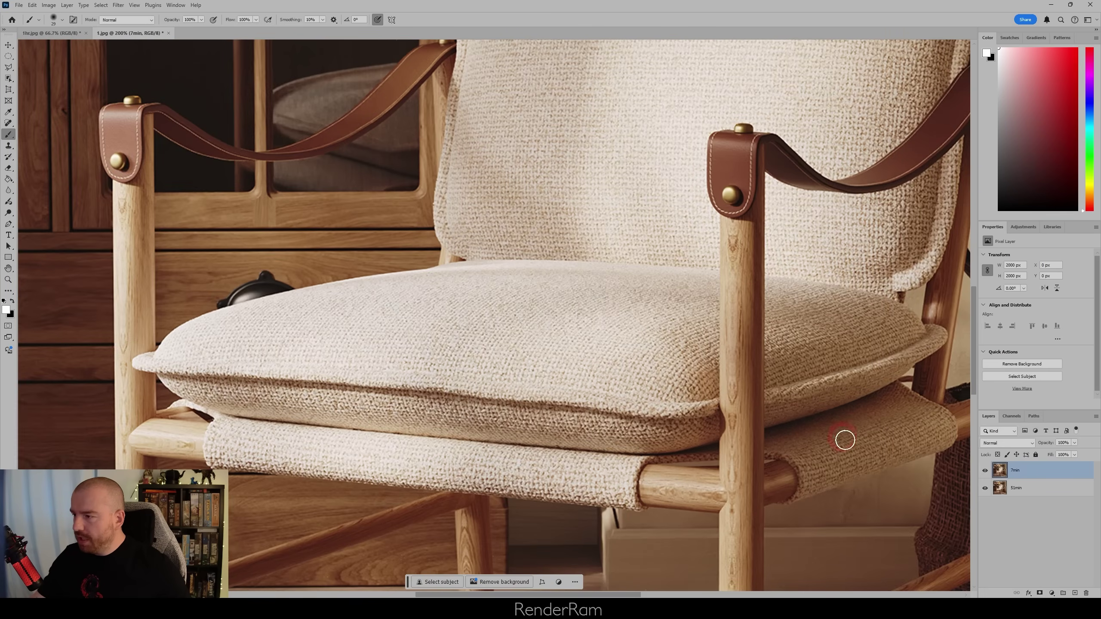
click(985, 471)
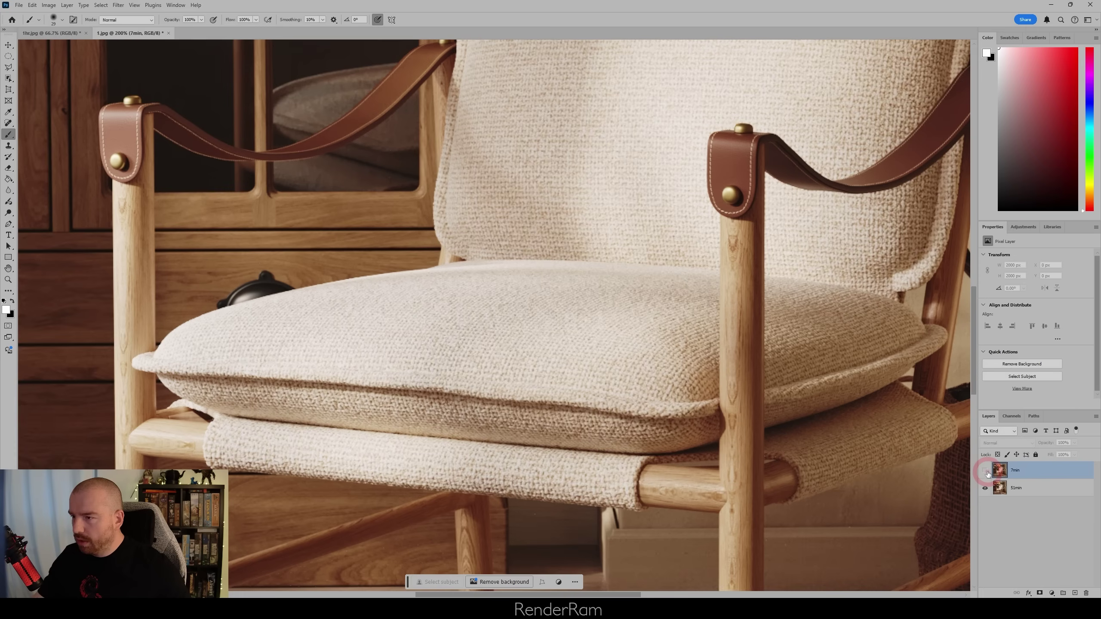
click(985, 471)
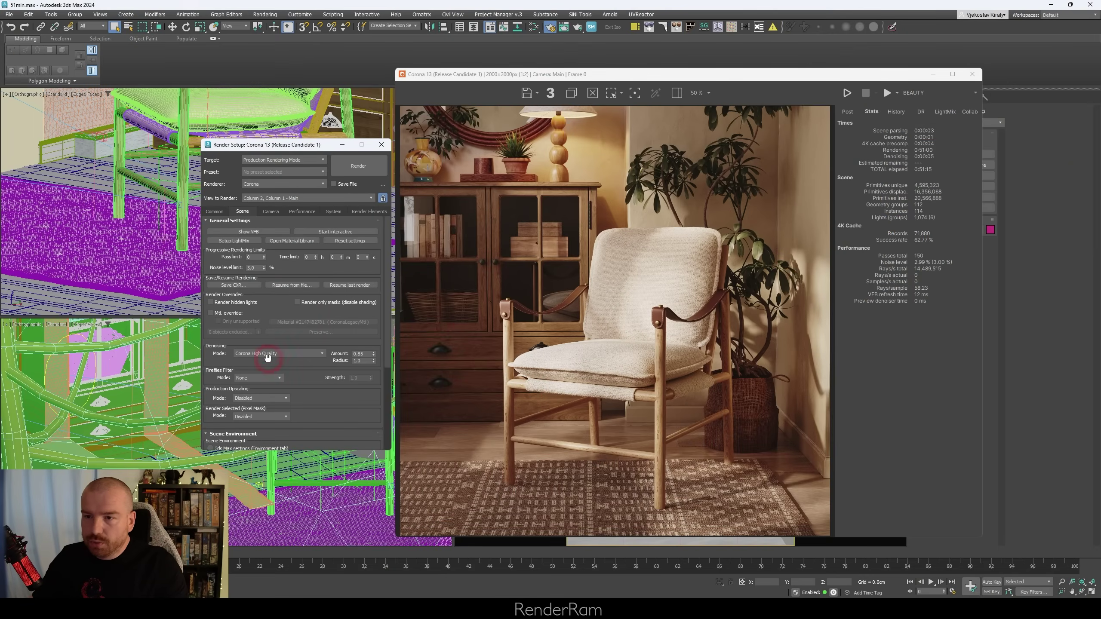
Bring up Corona Render Setup's Scene tab beside the chair render in the frame buffer.
mouse_move(237, 357)
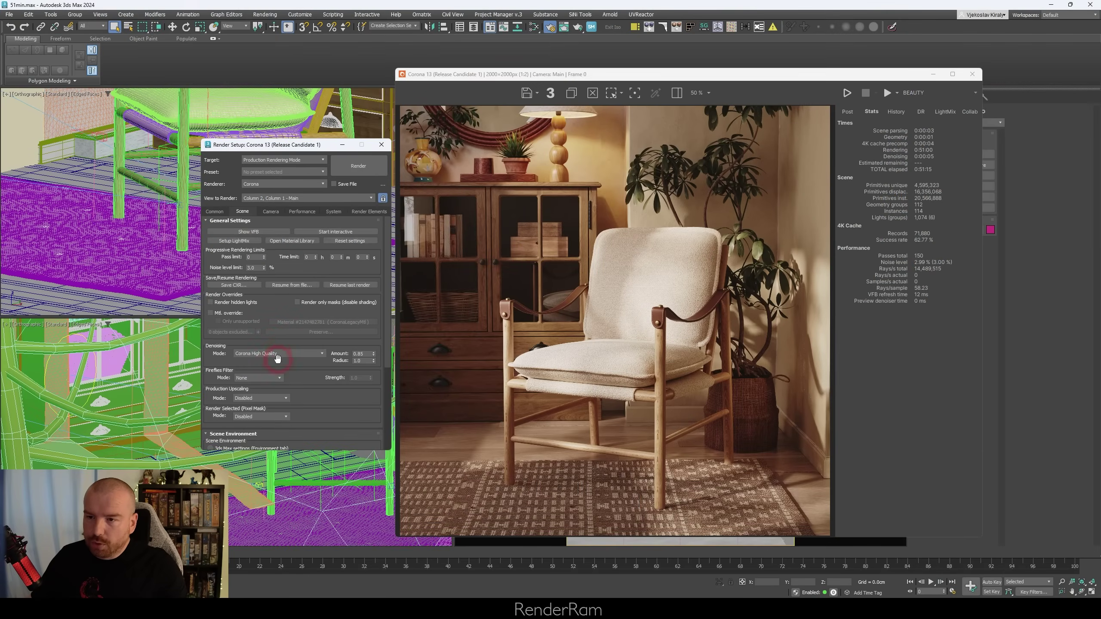
Open the Denoising Mode list in Render Setup's Scene tab.
click(277, 358)
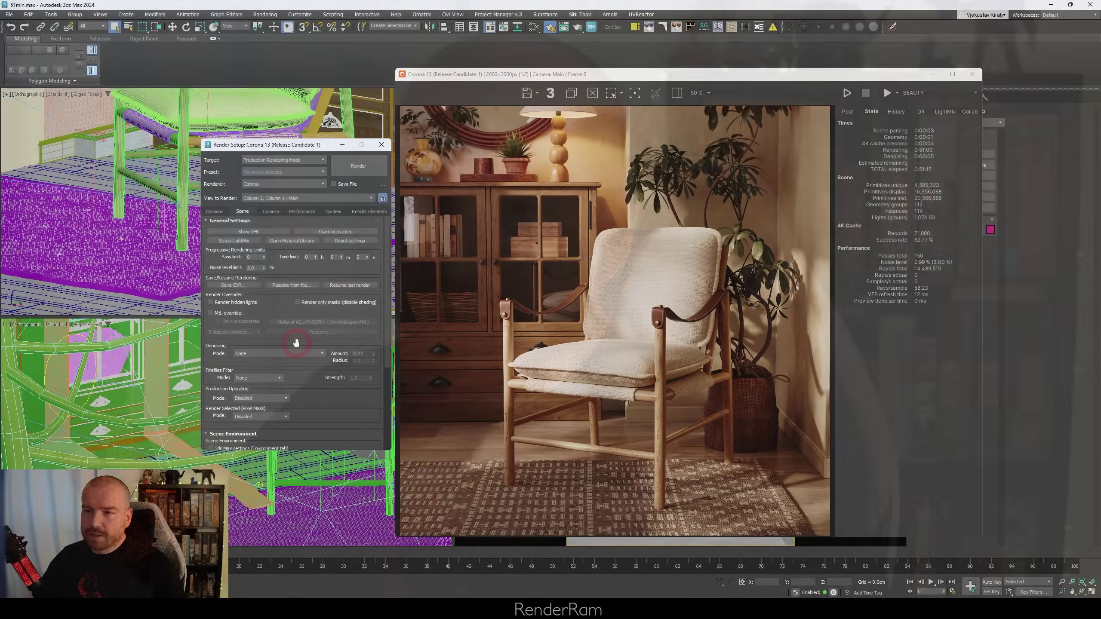
Set denoising to Corona High Quality and nudge the frame buffer window up slightly.
click(284, 354)
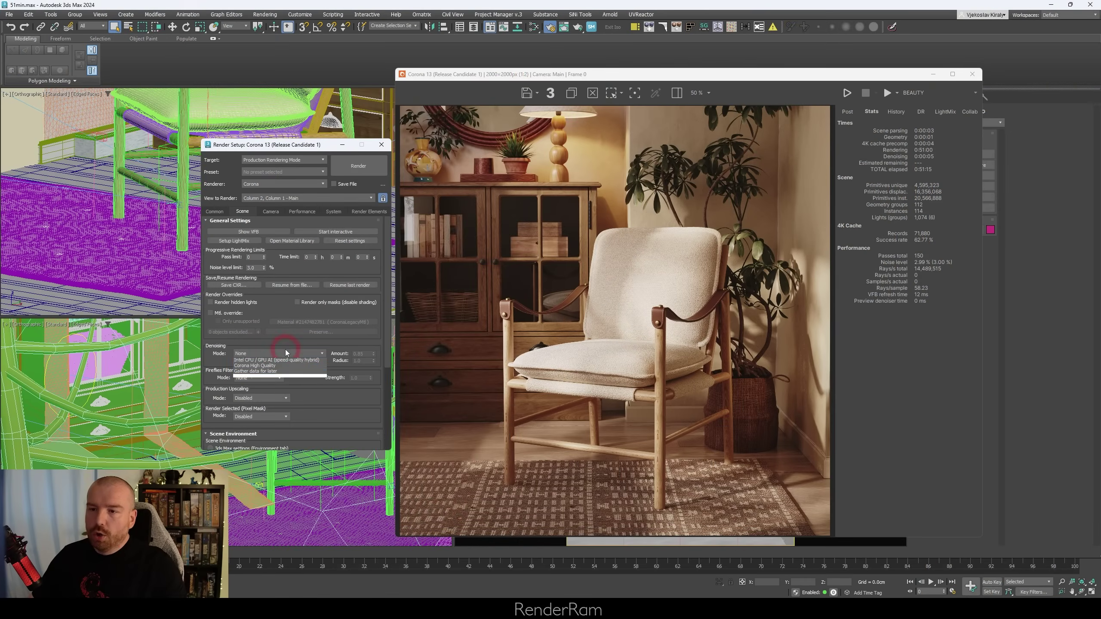
click(268, 383)
mouse_move(296, 352)
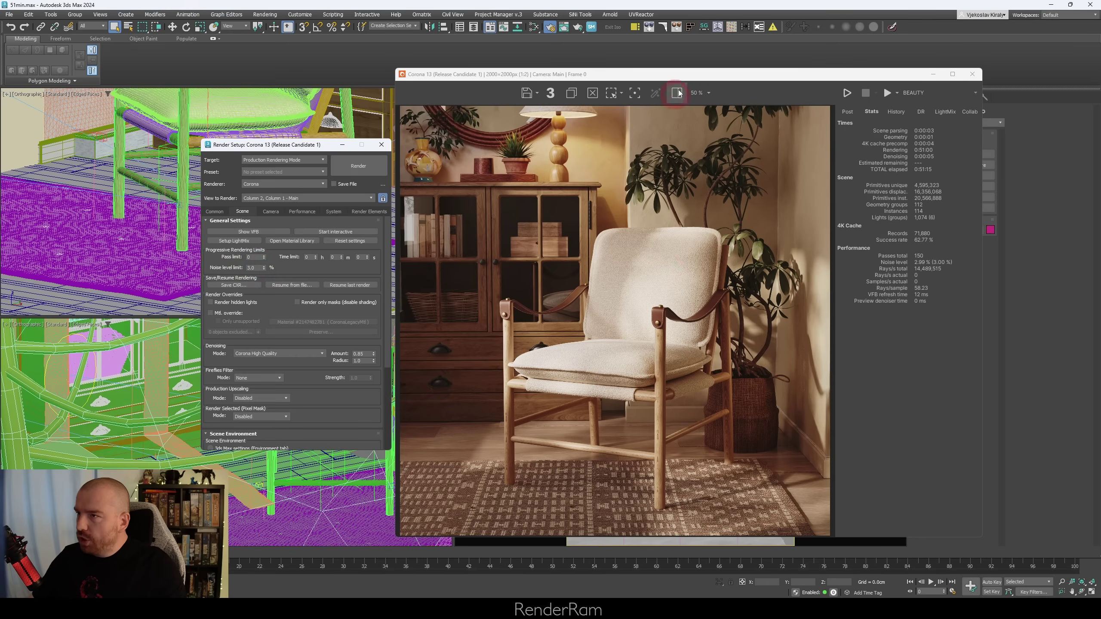
drag(709, 74, 711, 60)
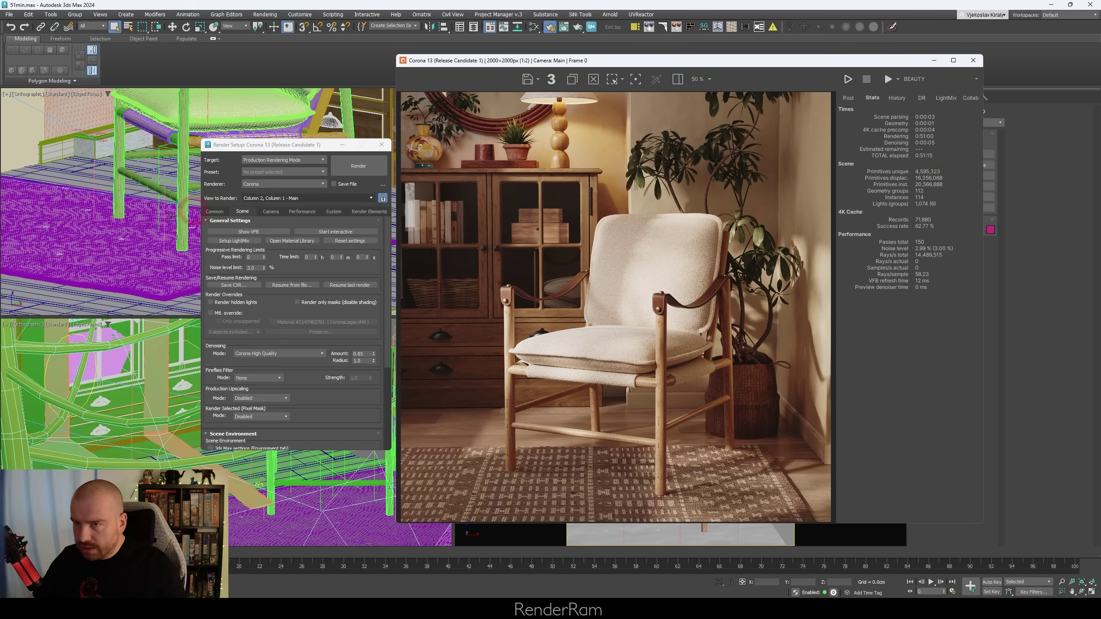
click(214, 211)
click(266, 329)
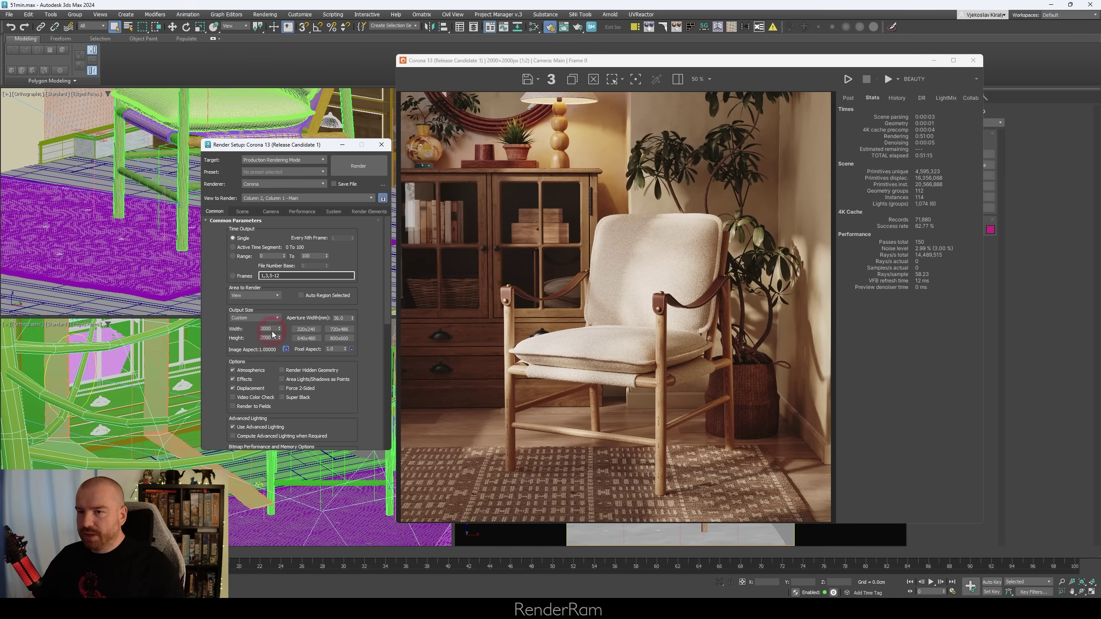
click(242, 211)
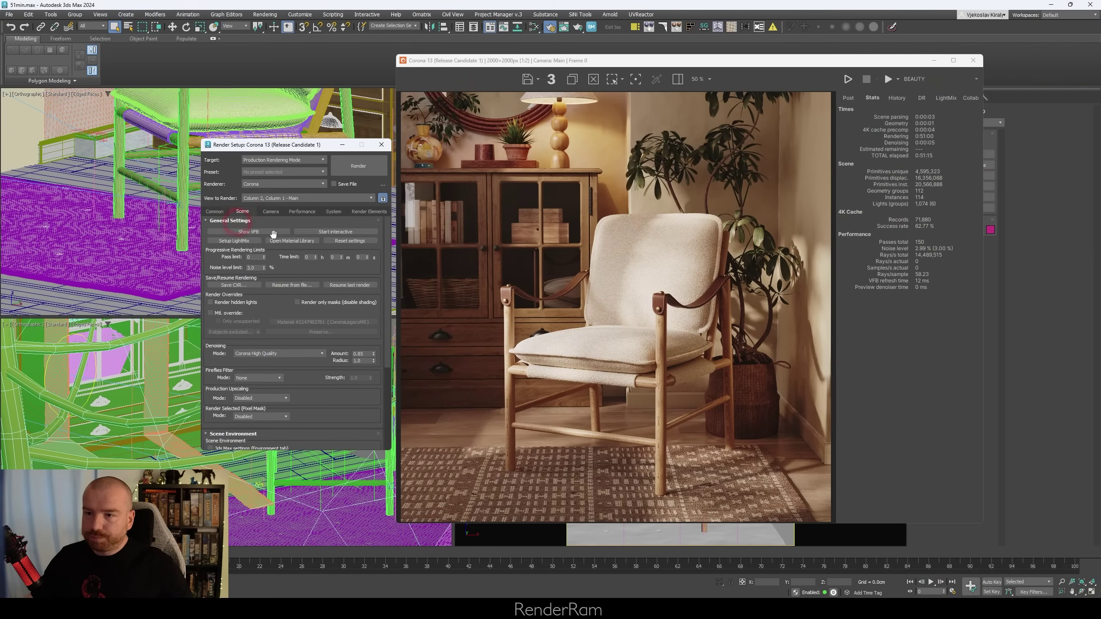
Switch the Denoising Mode to Intel CPU / GPU AI (speed-quality hybrid).
click(266, 380)
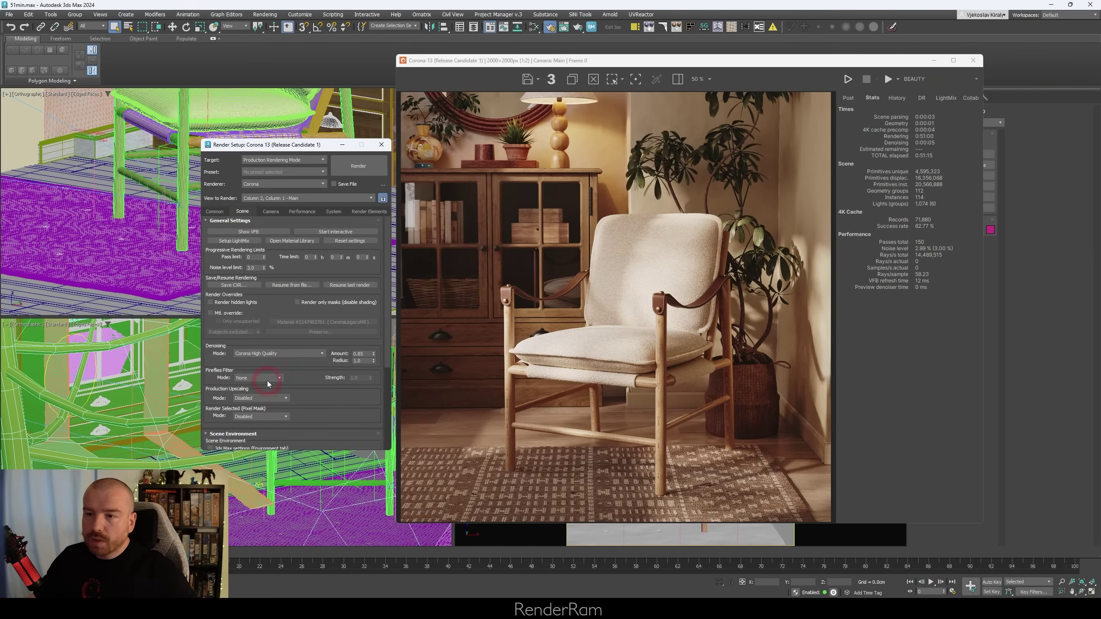
click(289, 354)
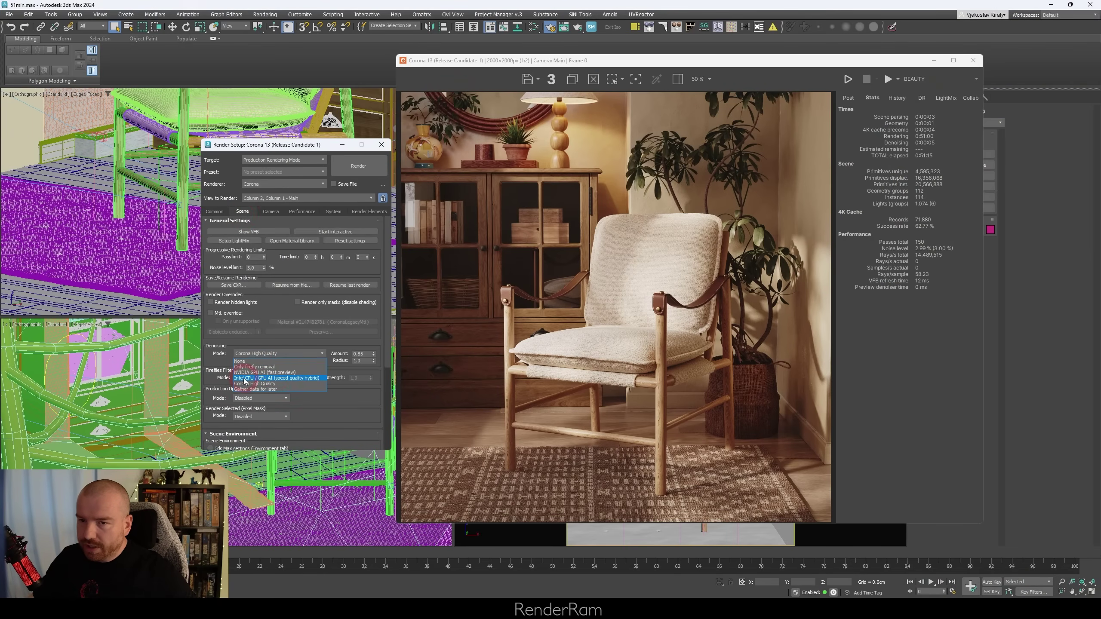
click(281, 379)
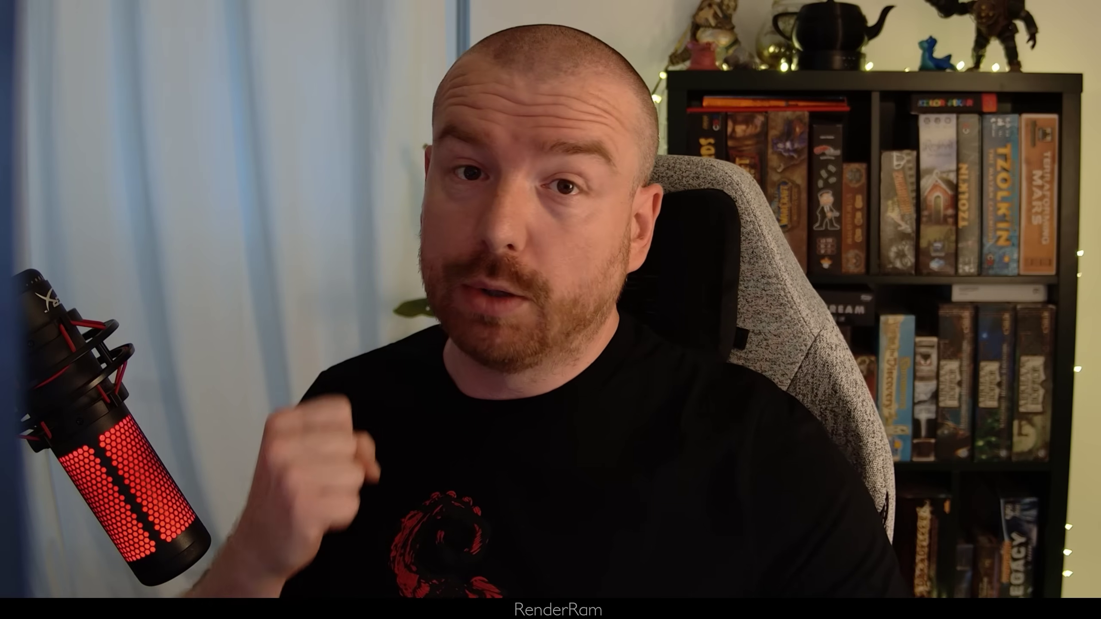
click(311, 302)
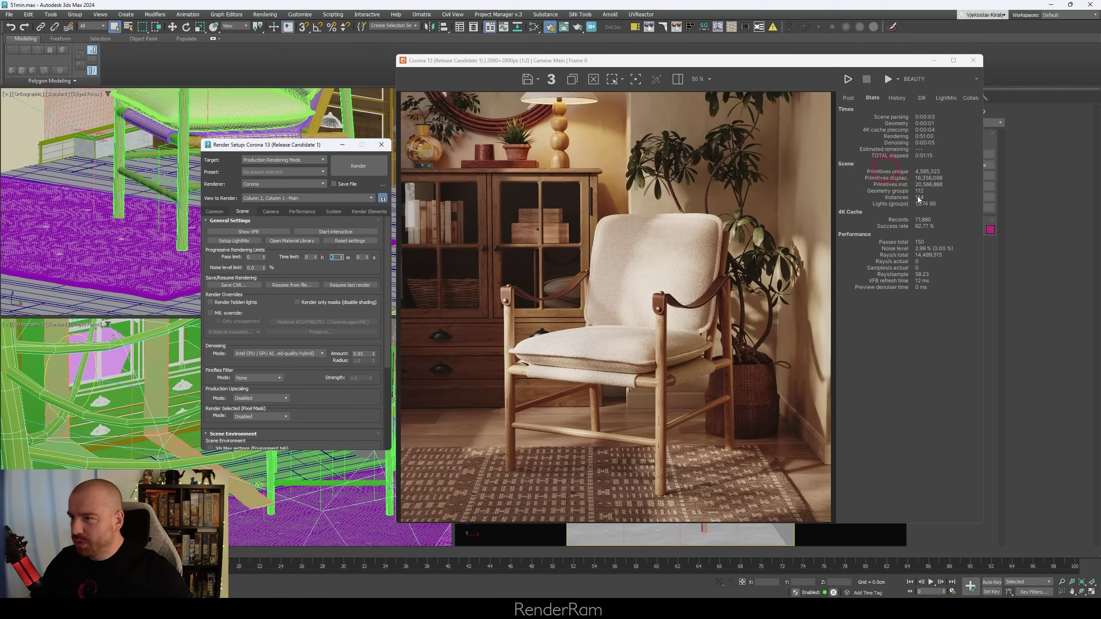
Enter a time limit in minutes under Progressive Rendering Limits, then view System settings.
click(337, 256)
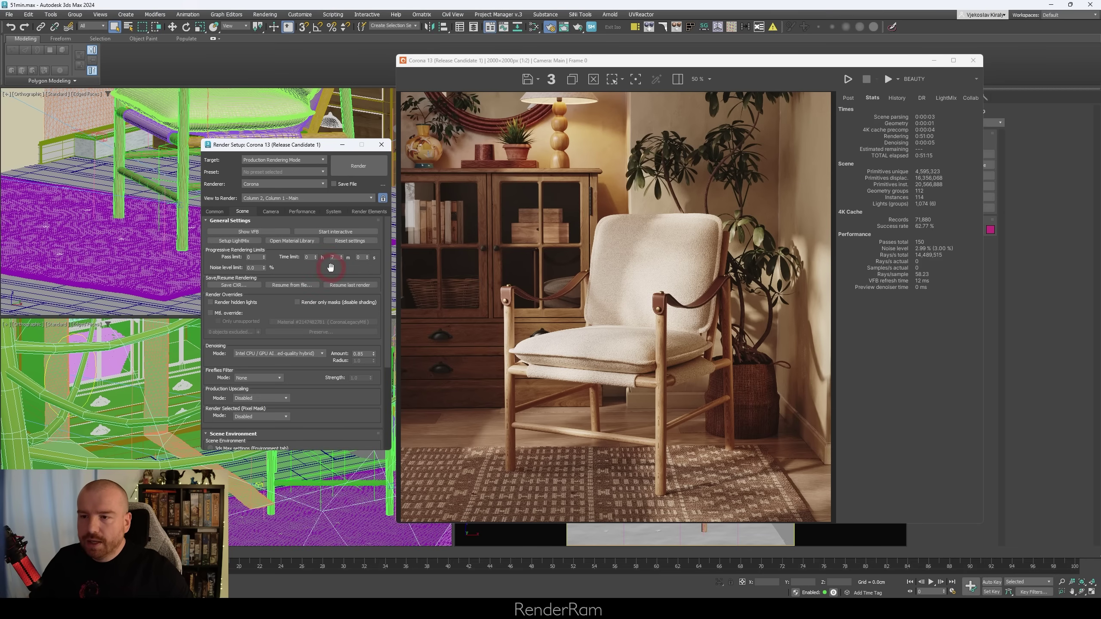
click(334, 211)
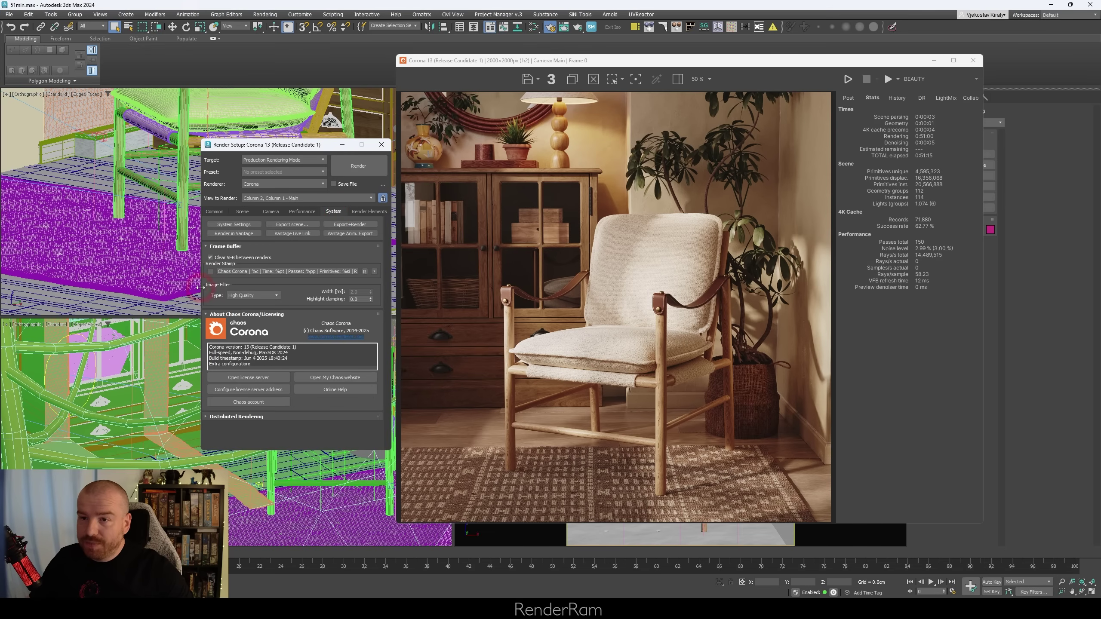
Set the Corona Image Filter Type to Tent.
click(255, 294)
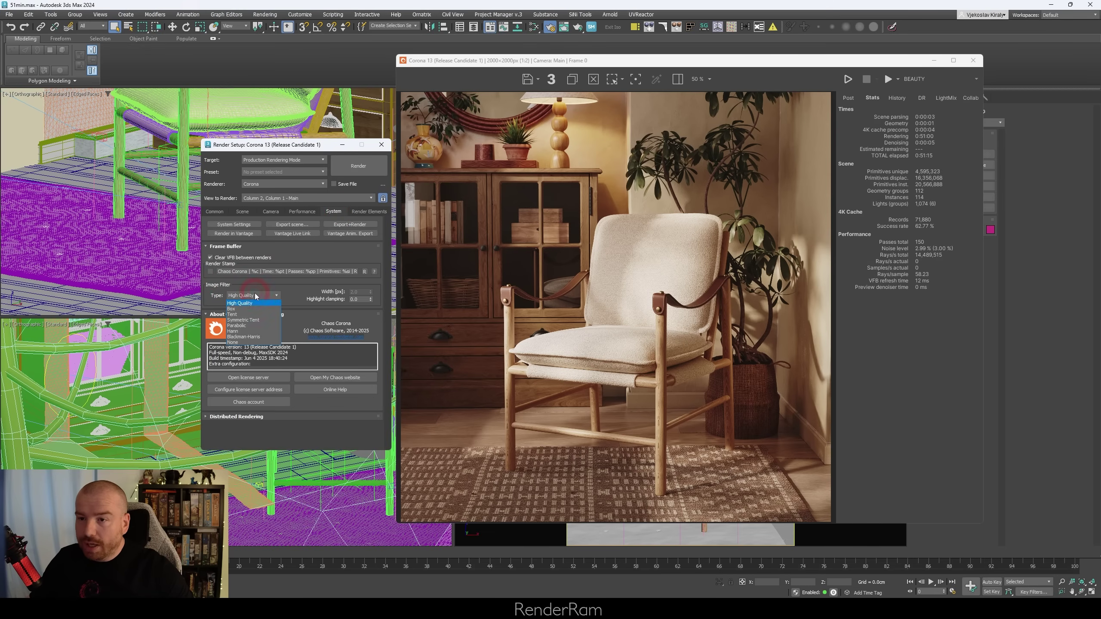
click(248, 314)
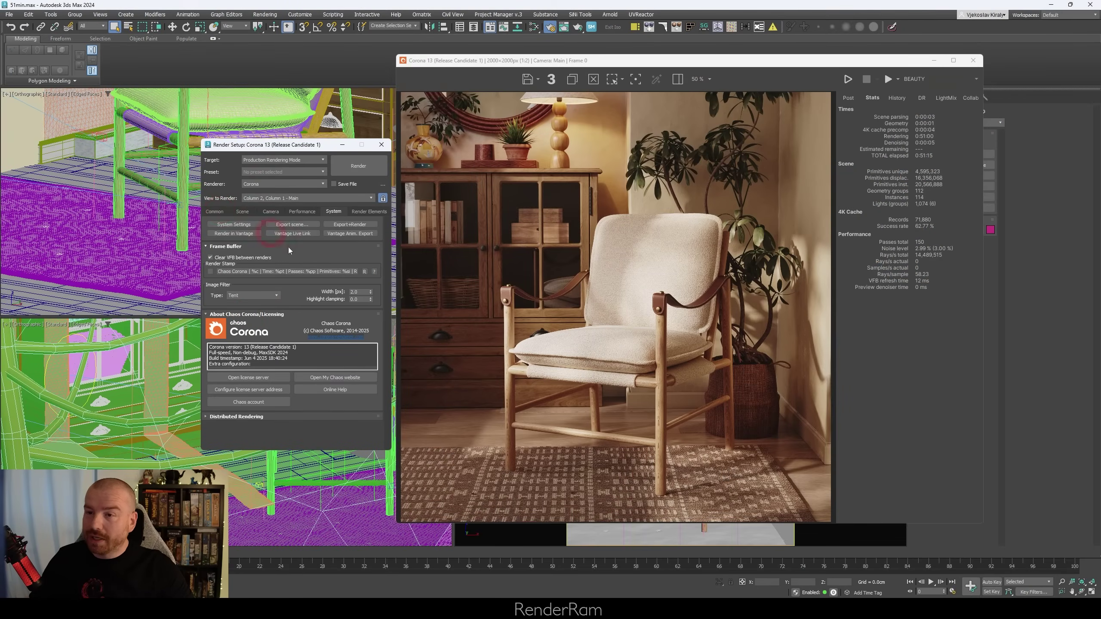
click(213, 212)
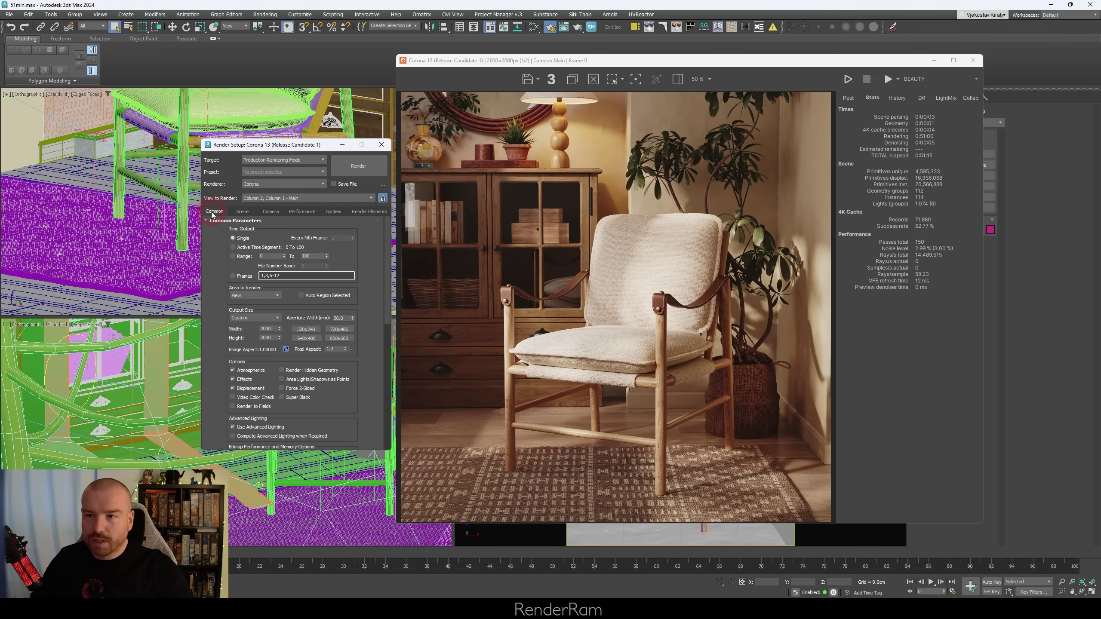
Change the output width to 4000 so the locked height also becomes 4000.
double_click(266, 328)
text(4000)
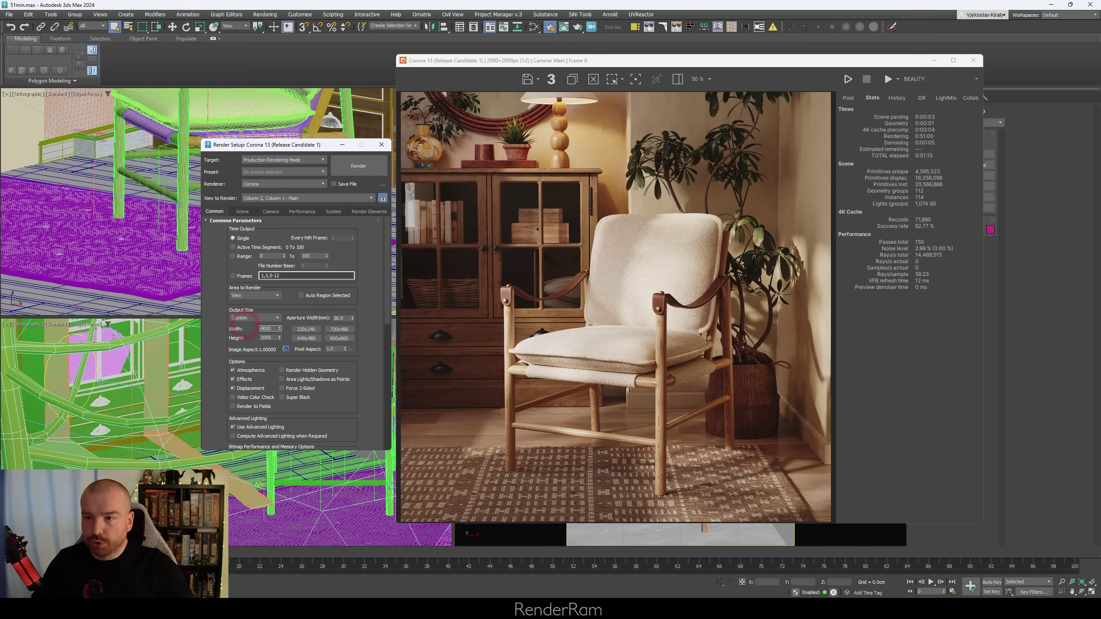
click(264, 339)
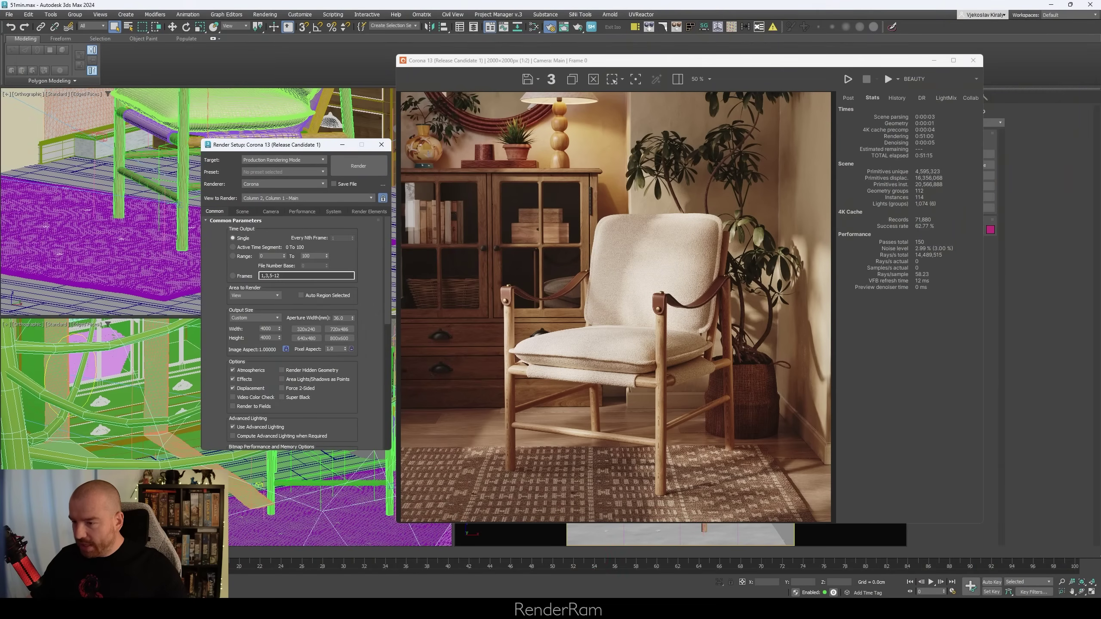
Switch to the 7min.max scene and view its Render Setup Common output settings.
mouse_move(581, 598)
click(639, 560)
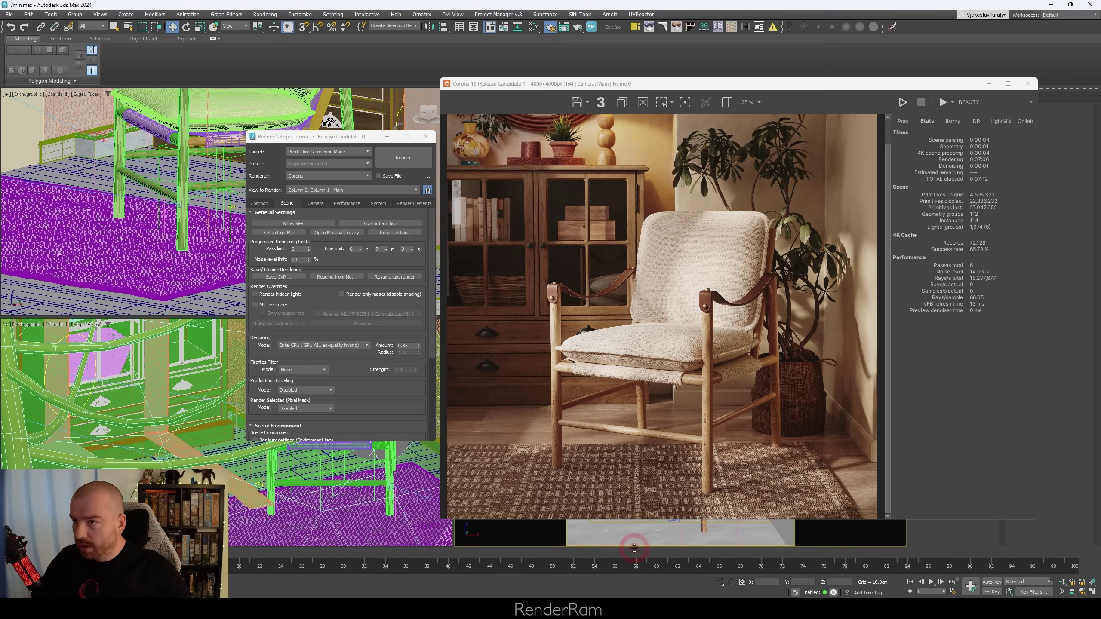
click(346, 141)
drag(344, 142, 338, 143)
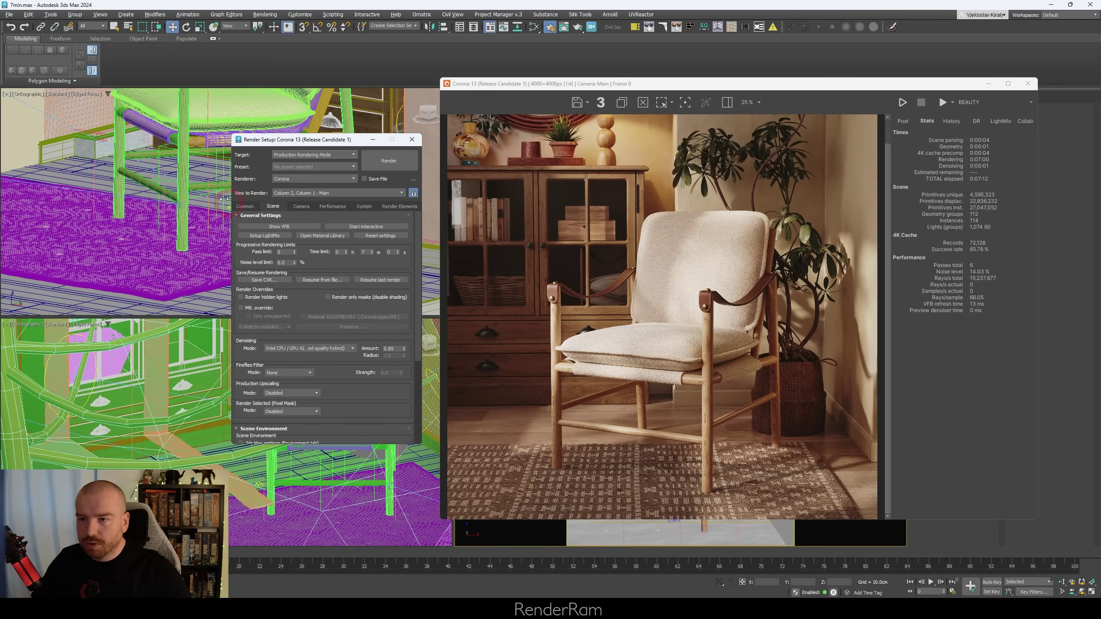
click(245, 206)
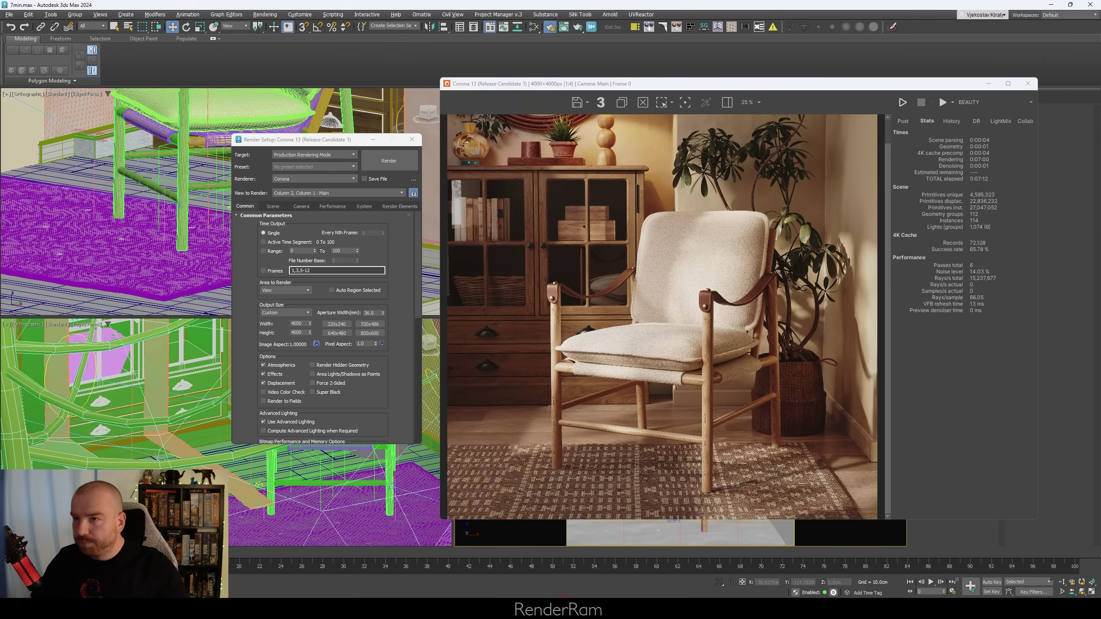
click(494, 536)
Paste the copied chair render into a new 4000 × 4000 px document and open Image Size.
key(ctrl+0)
key(ctrl+n)
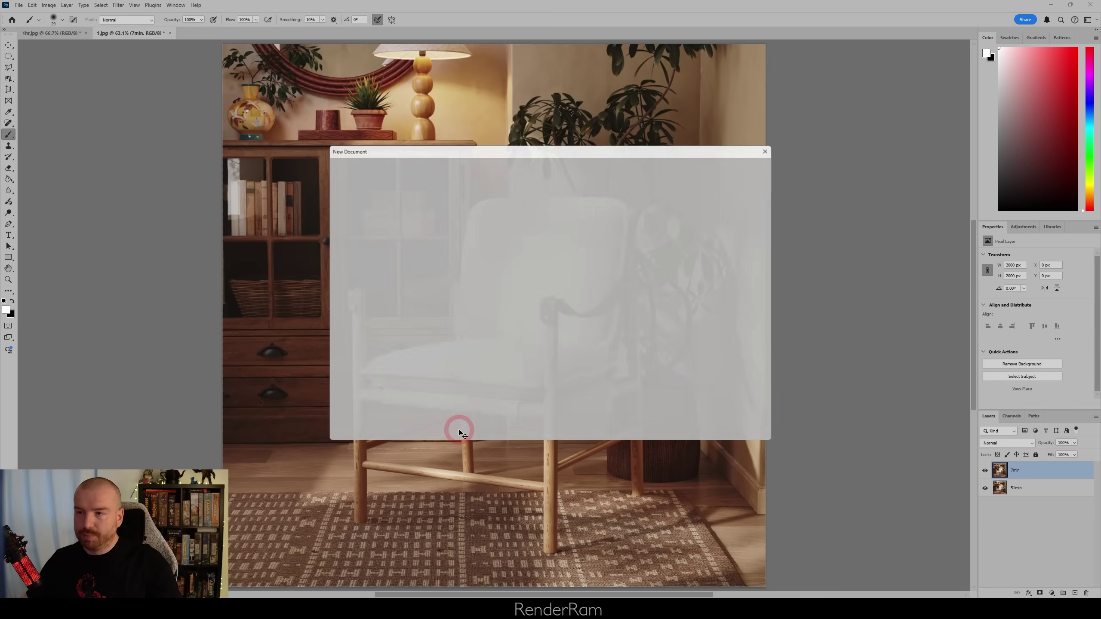
key(Return)
key(ctrl+v)
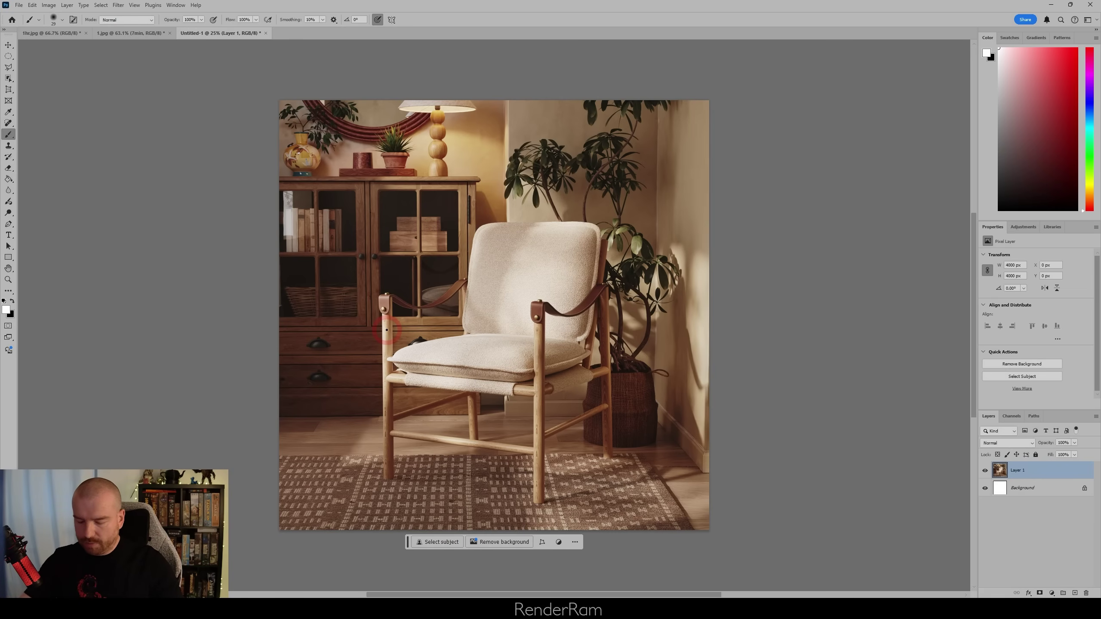
key(ctrl+alt+i)
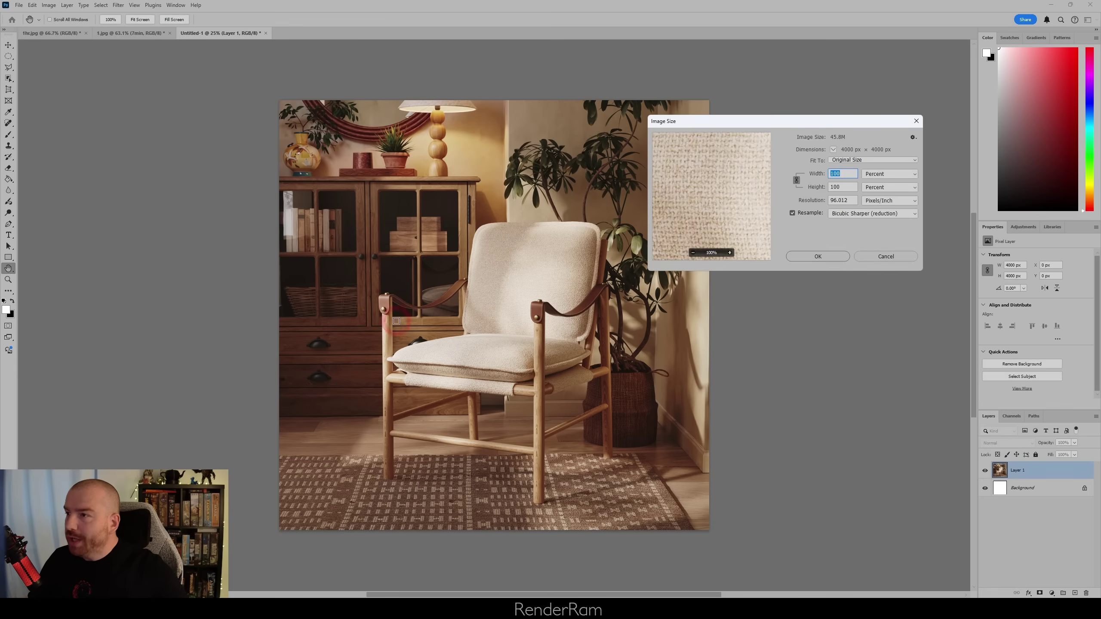
Resize the render to 50% (2000 × 2000 px) with Bicubic Sharper and fit it on screen.
text(50)
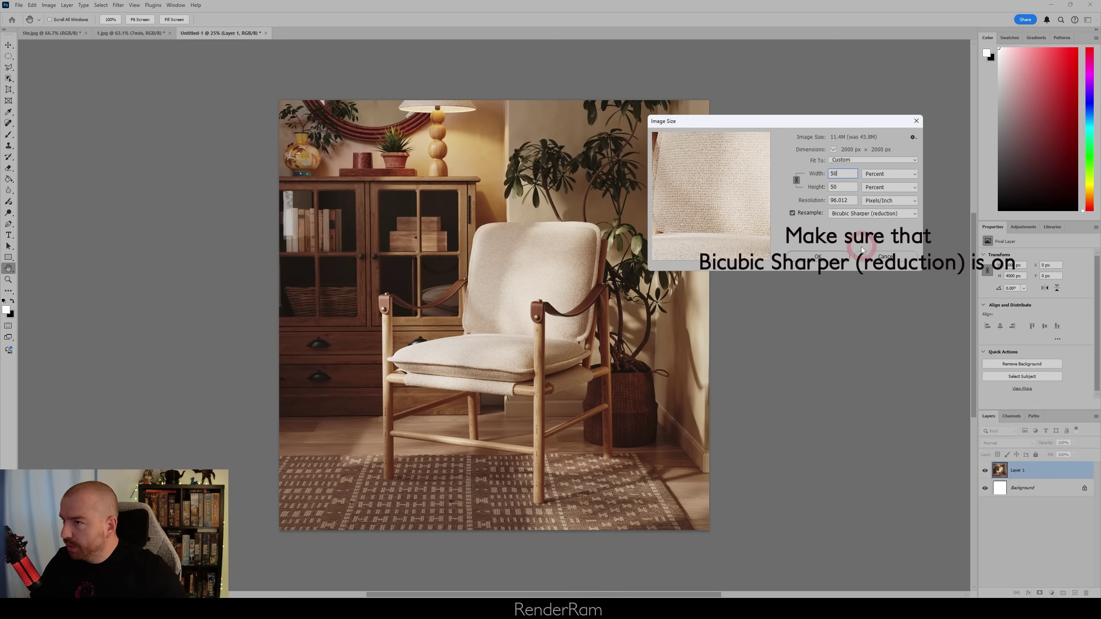
click(817, 256)
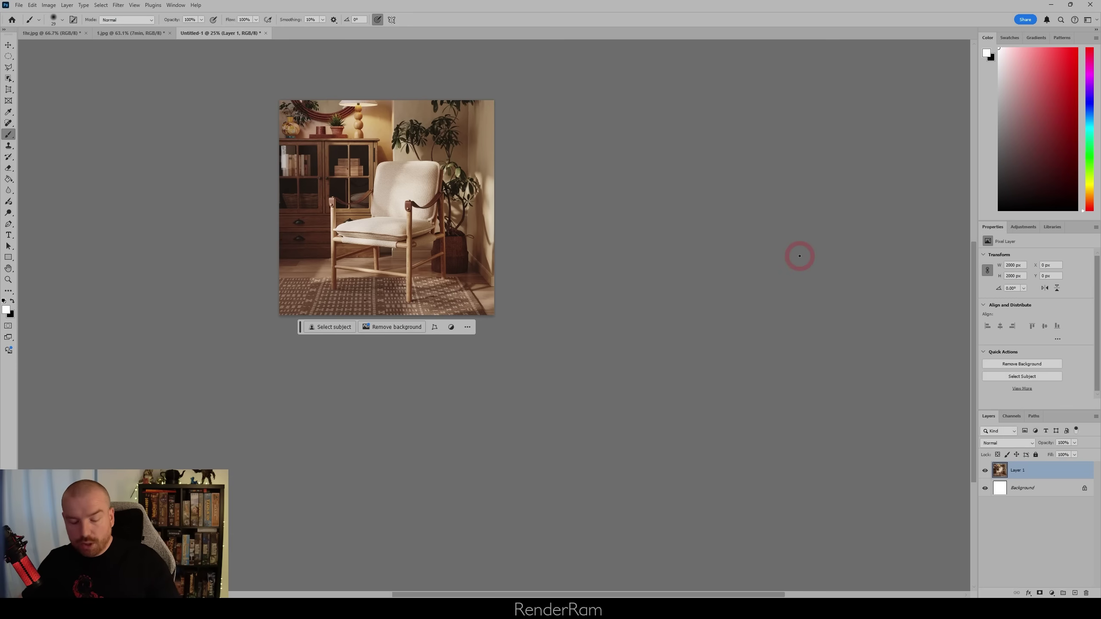
key(ctrl+0)
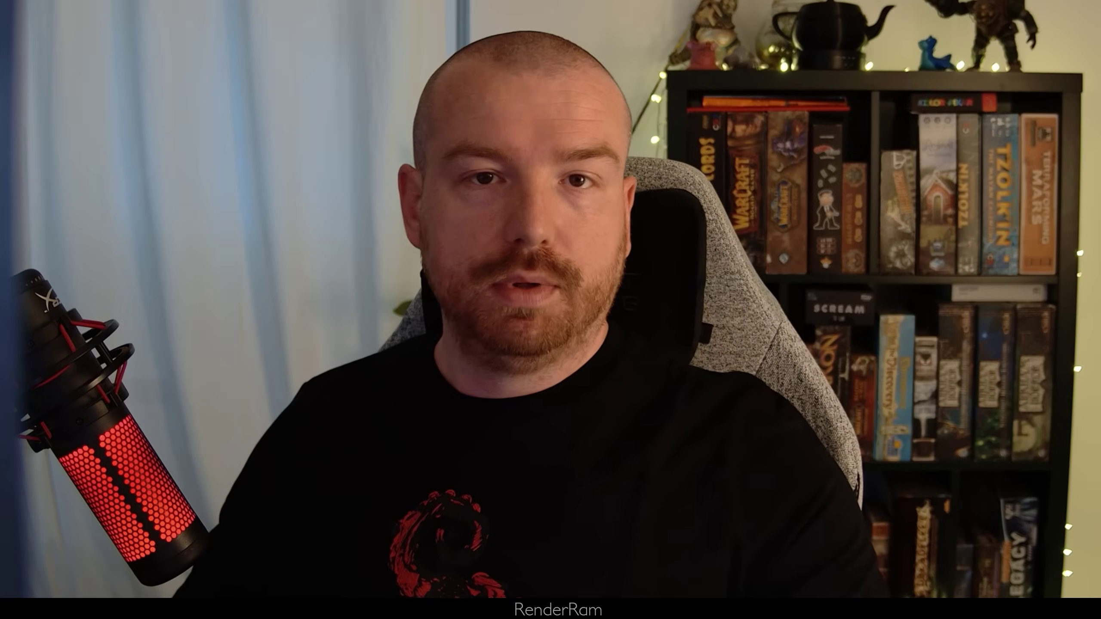